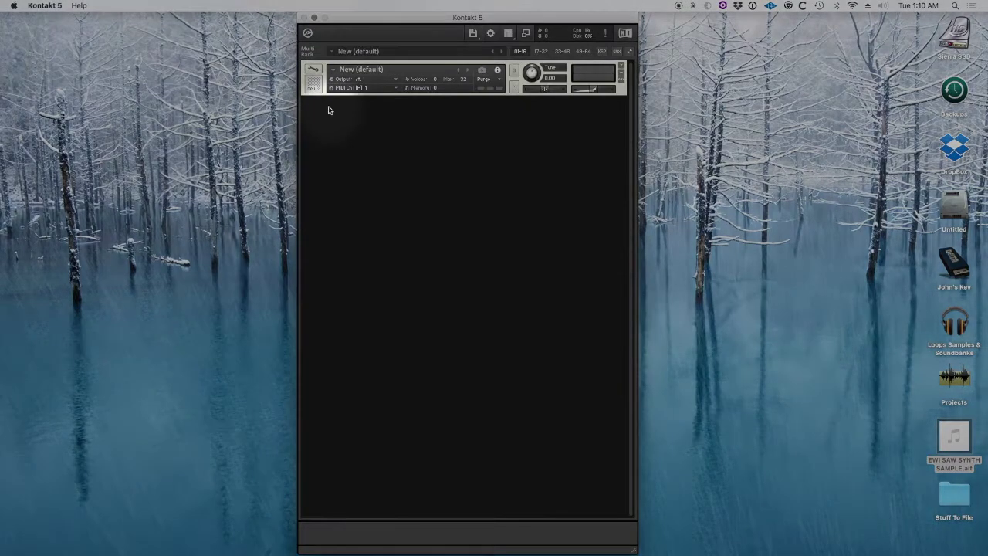
Open the new instrument's Mapping Editor and place EWI SAW SYNTH SAMPLE.aif as a full-velocity zone starting at C3
left_click(314, 71)
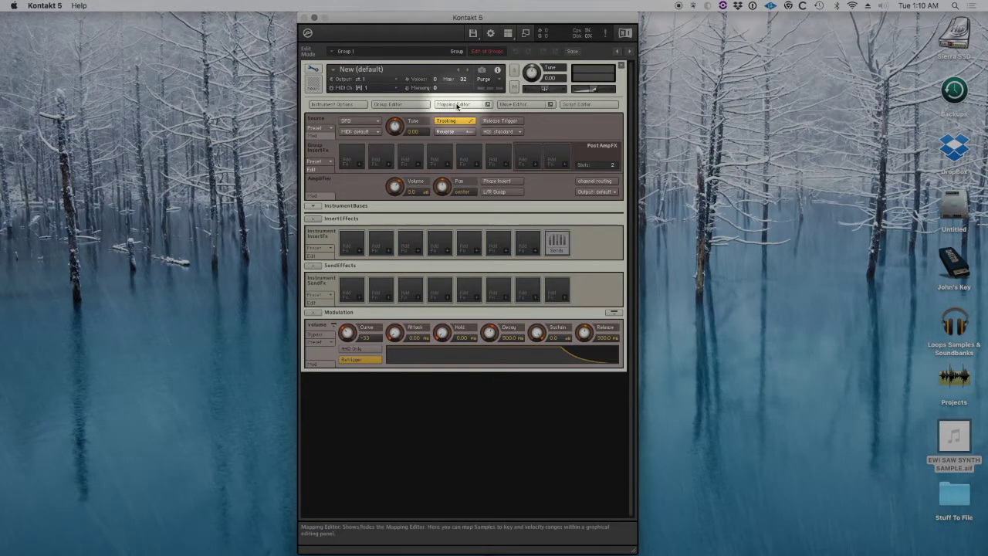
left_click(457, 105)
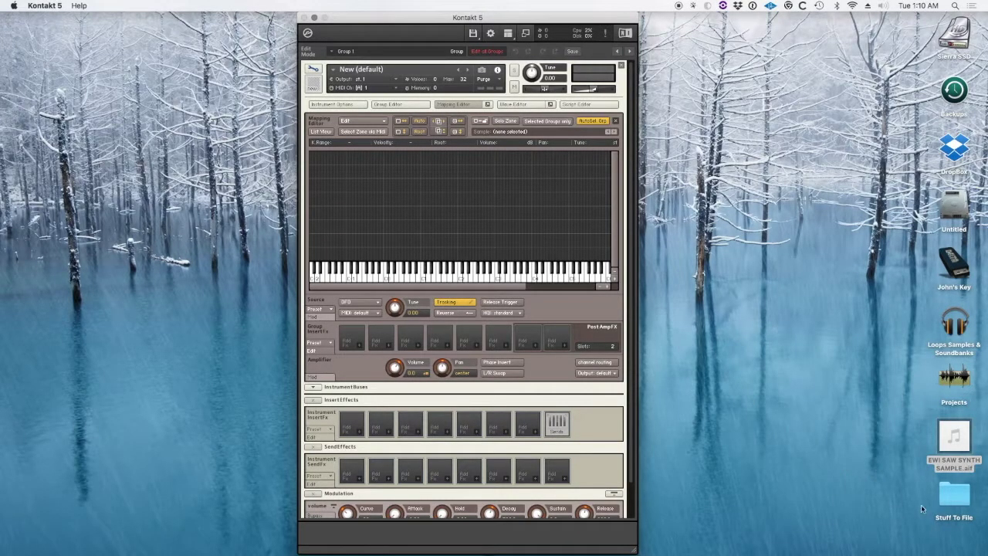
mouse_move(947, 435)
left_click_drag(947, 435, 495, 210)
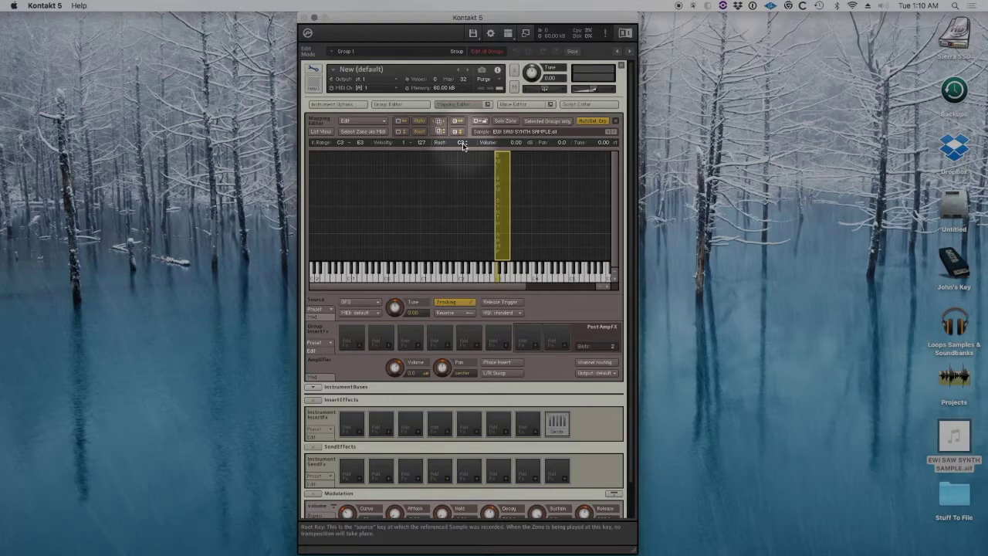
Extend the sample zone's key range from C-2 to G8 and close the Mapping Editor
left_click(342, 144)
left_click_drag(343, 144, 341, 313)
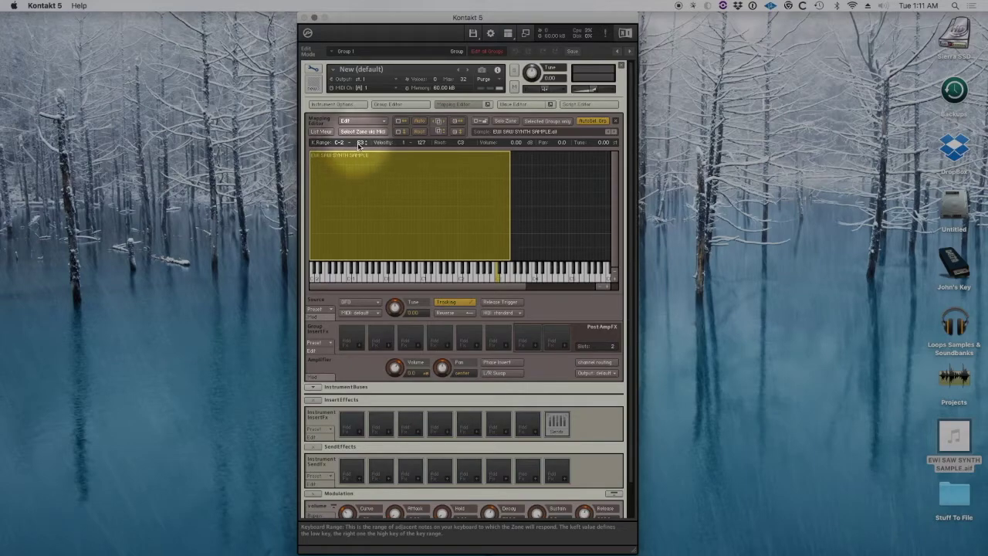
left_click_drag(361, 144, 364, 22)
left_click_drag(359, 145, 351, 10)
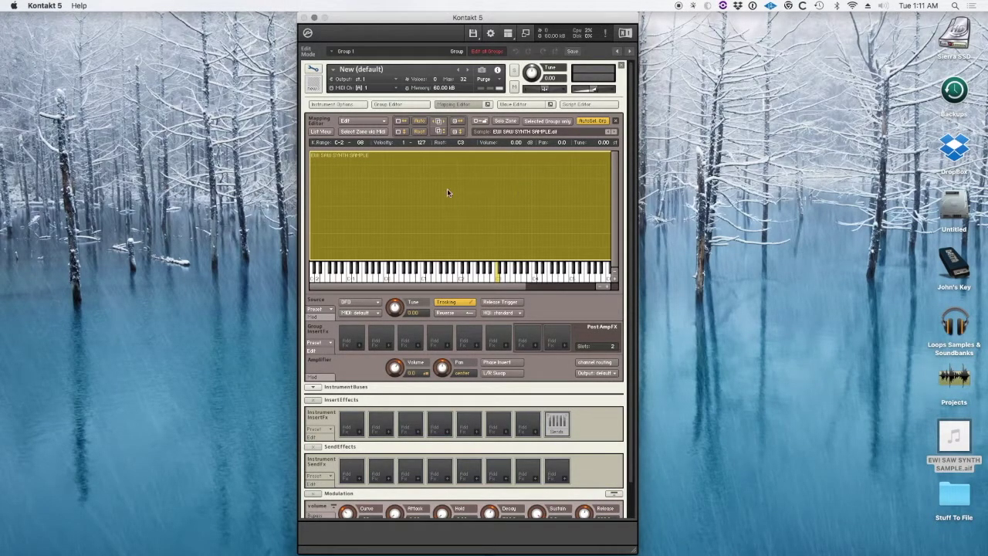
left_click(457, 104)
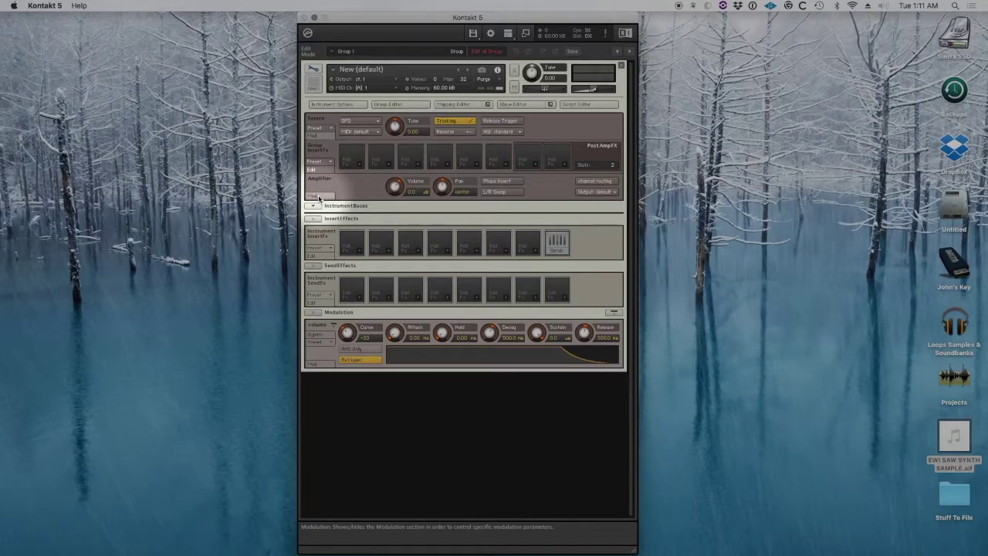
Delete the AHDSR envelope and velocity modulators from the Amplifier's modulation section
left_click(318, 196)
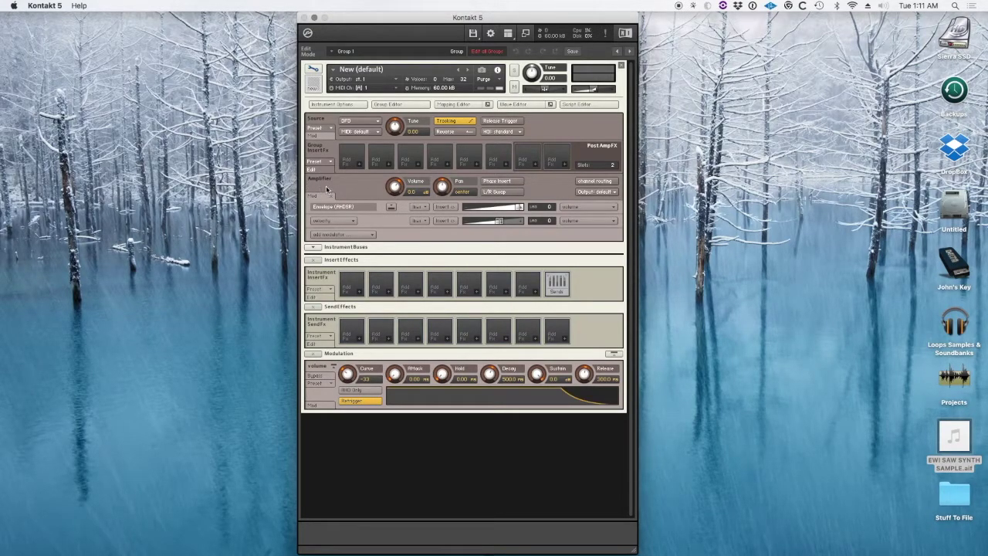
right_click(369, 208)
left_click(389, 214)
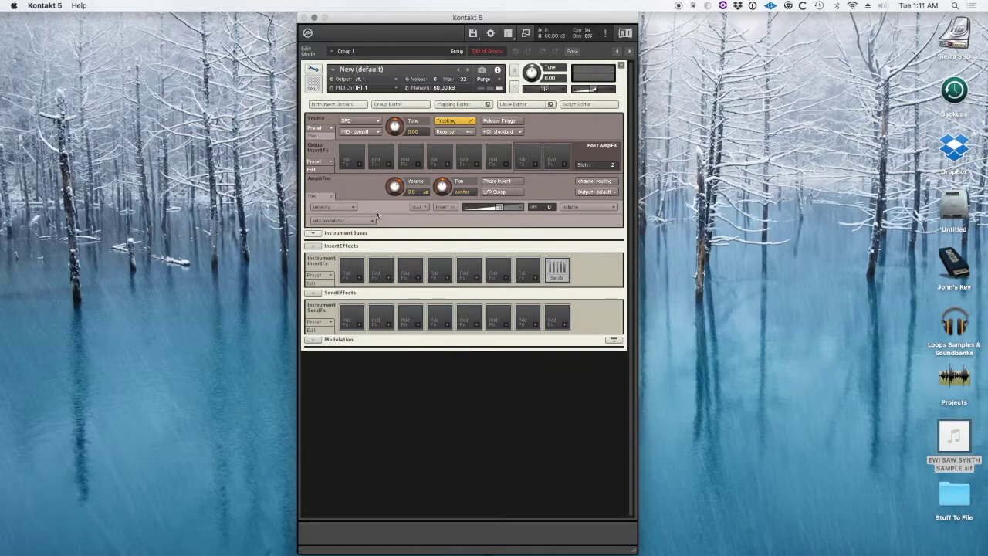
right_click(379, 210)
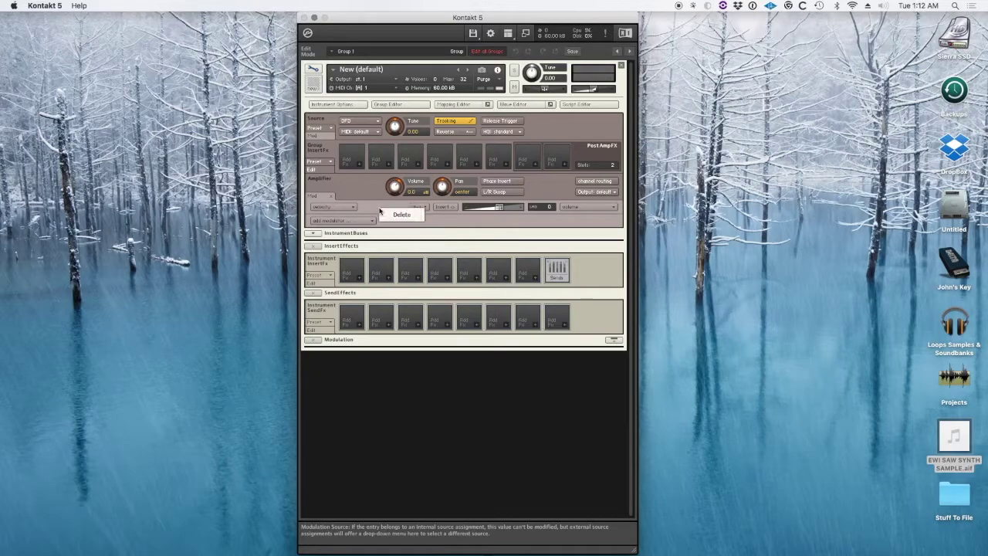
left_click(399, 216)
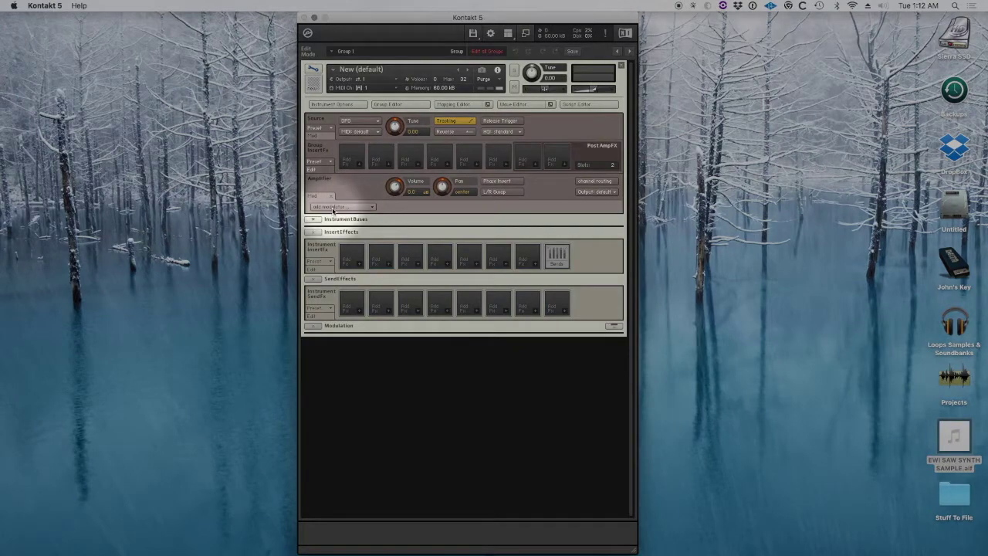
Add a flexible envelope as the Amplifier's volume modulator
left_click(338, 207)
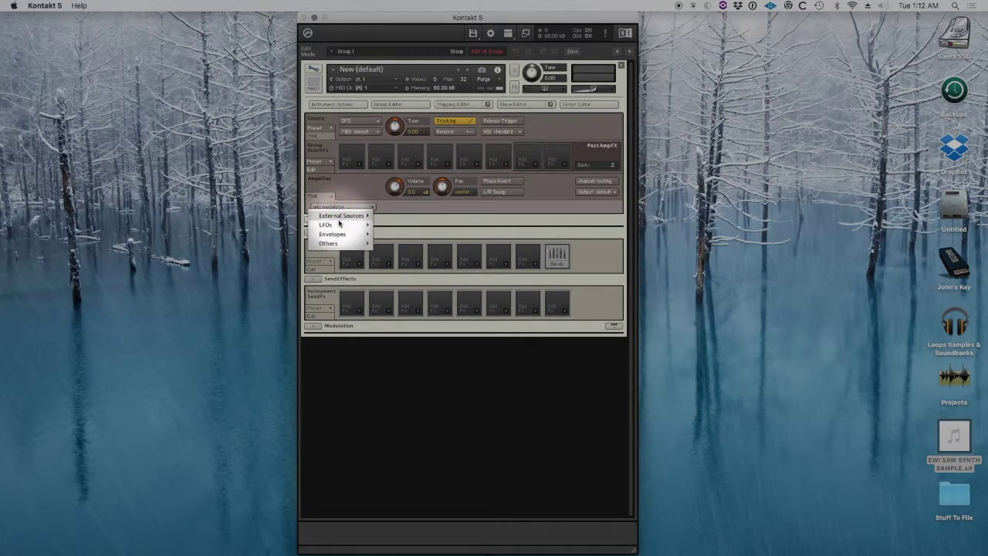
mouse_move(359, 234)
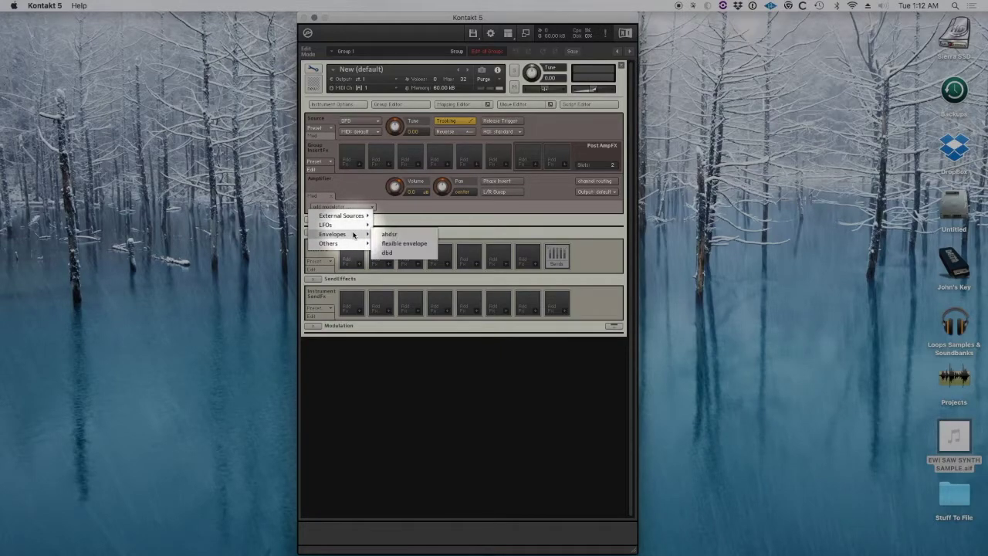
left_click(399, 244)
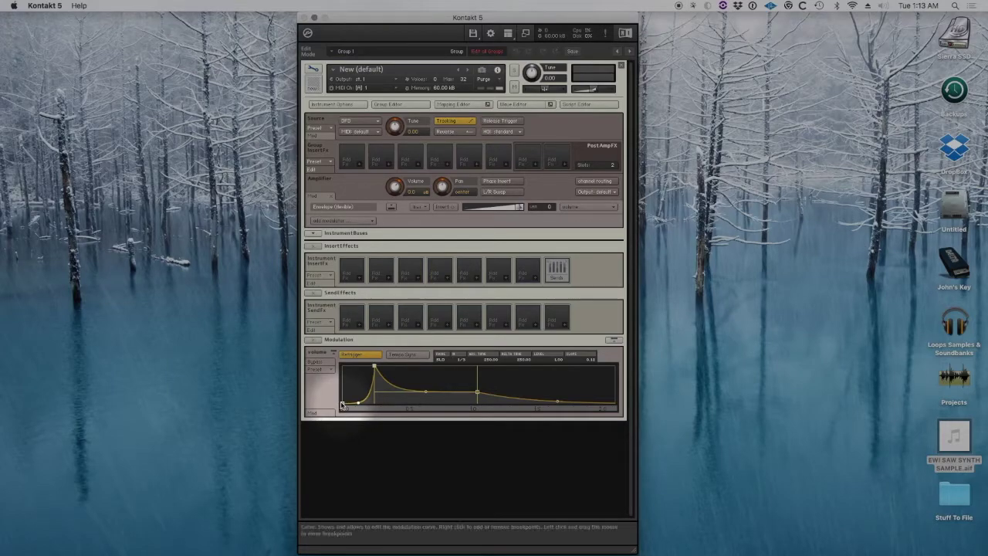
Reshape the flexible volume envelope to an instant attack, a flat full-level sustain and a very short release
left_click(373, 367)
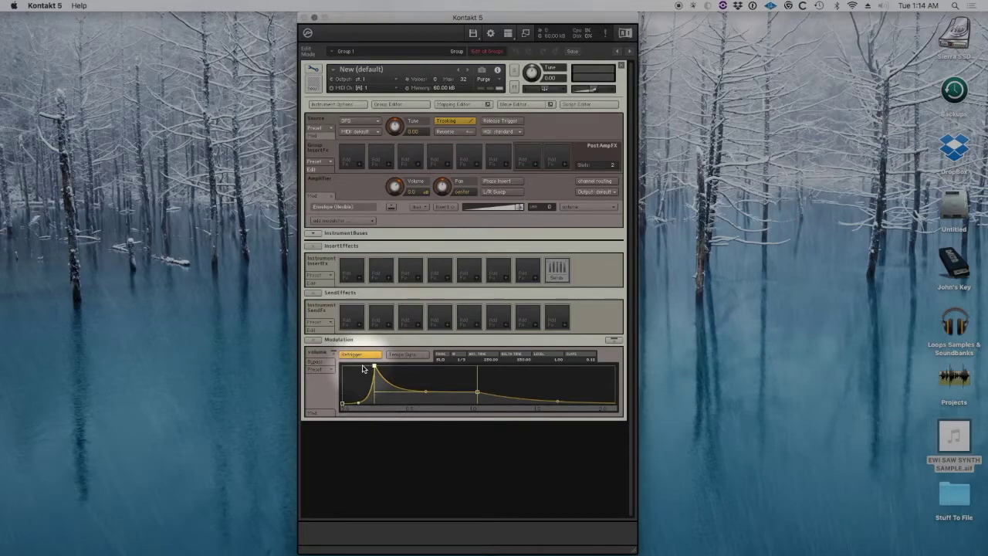
left_click_drag(375, 369, 342, 364)
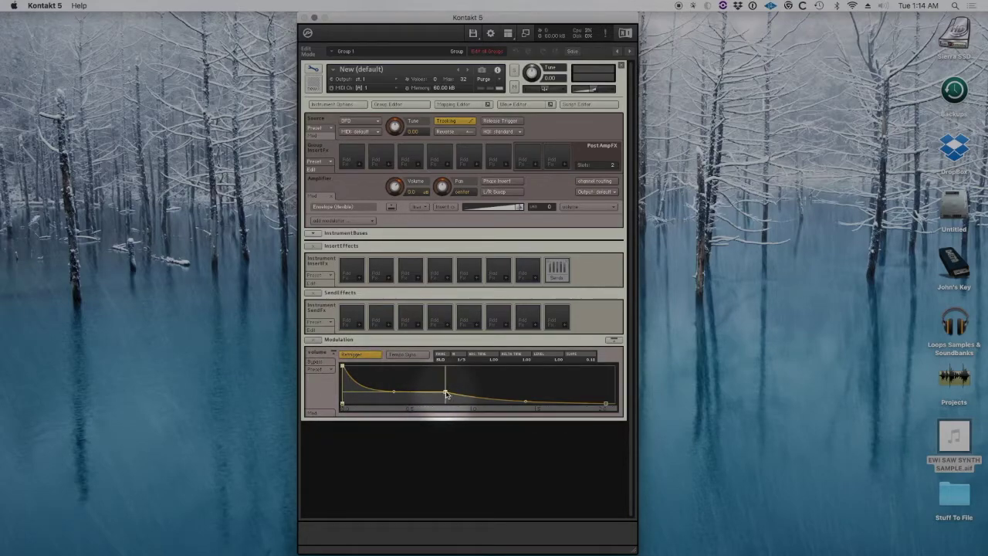
left_click_drag(445, 394, 449, 365)
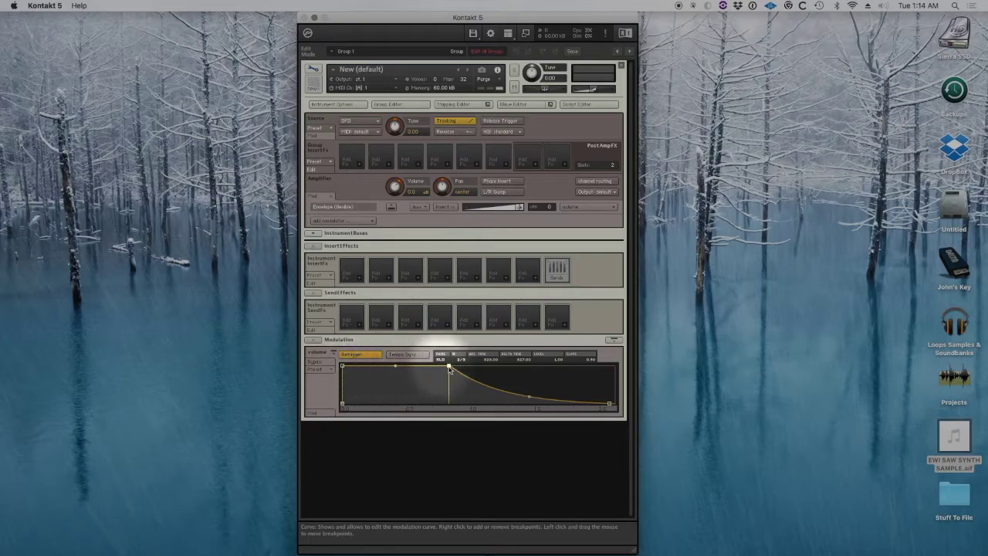
left_click_drag(447, 370, 382, 367)
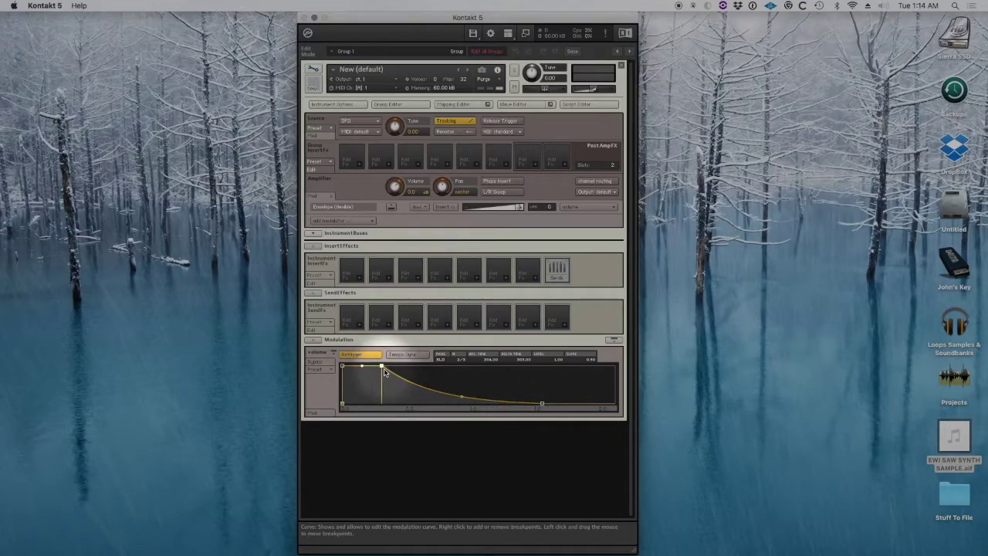
left_click(538, 404)
left_click_drag(538, 404, 389, 418)
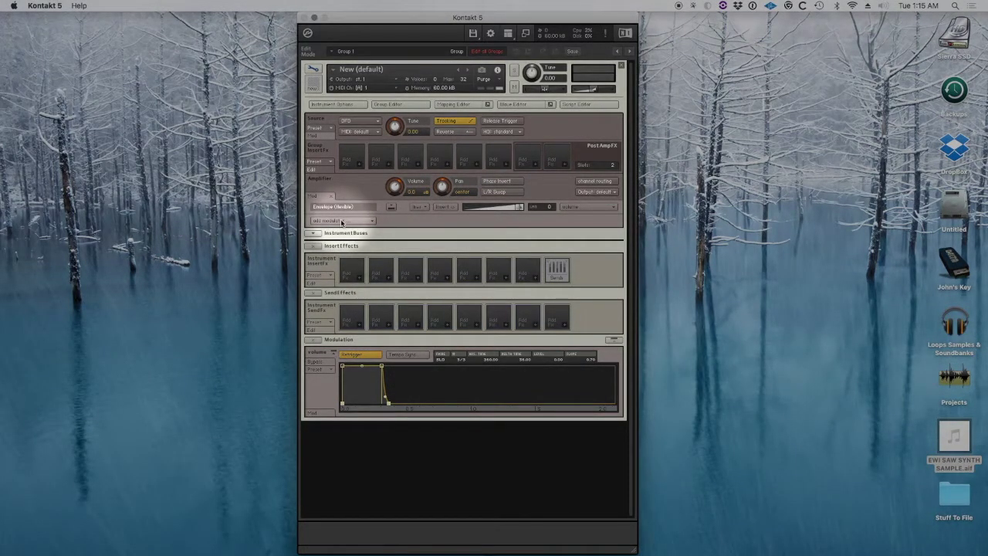
Add a MIDI CC modulator for CC 2 to the Amplifier volume and load the Default factory curve in its shaper
left_click(341, 221)
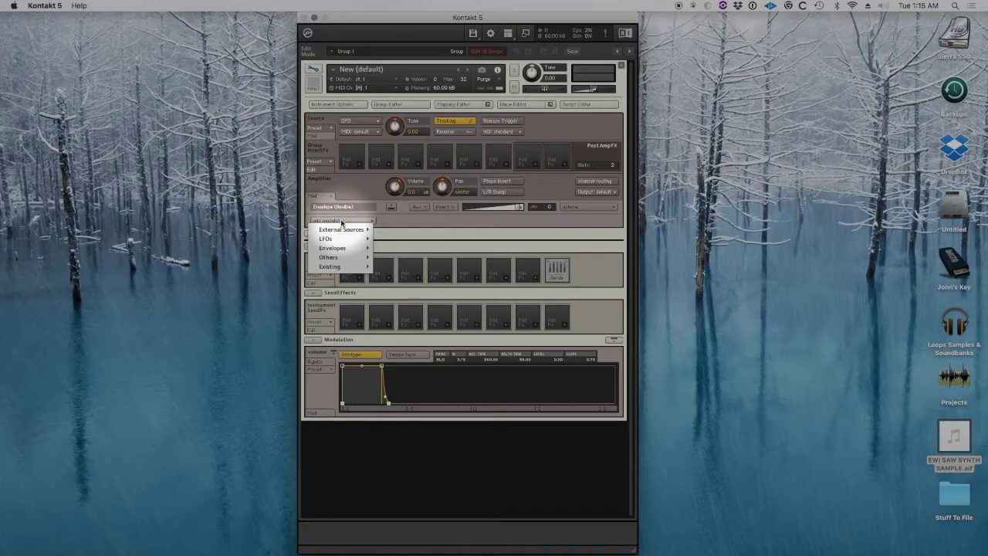
mouse_move(343, 230)
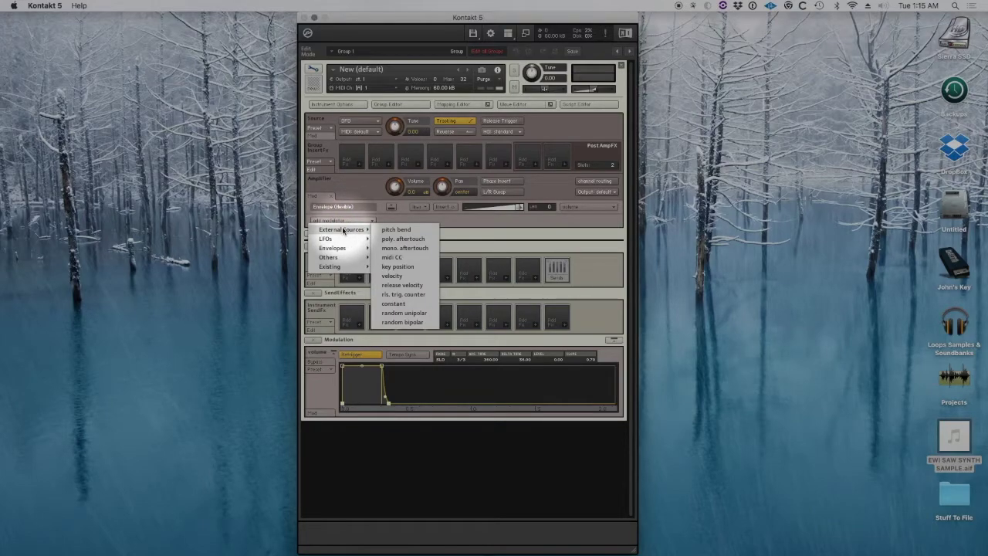
left_click(394, 257)
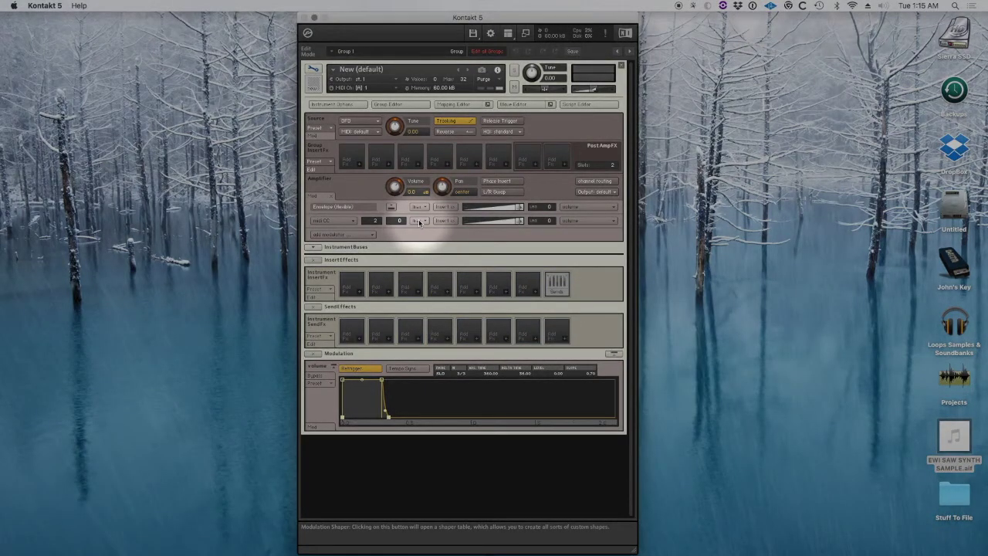
left_click(419, 221)
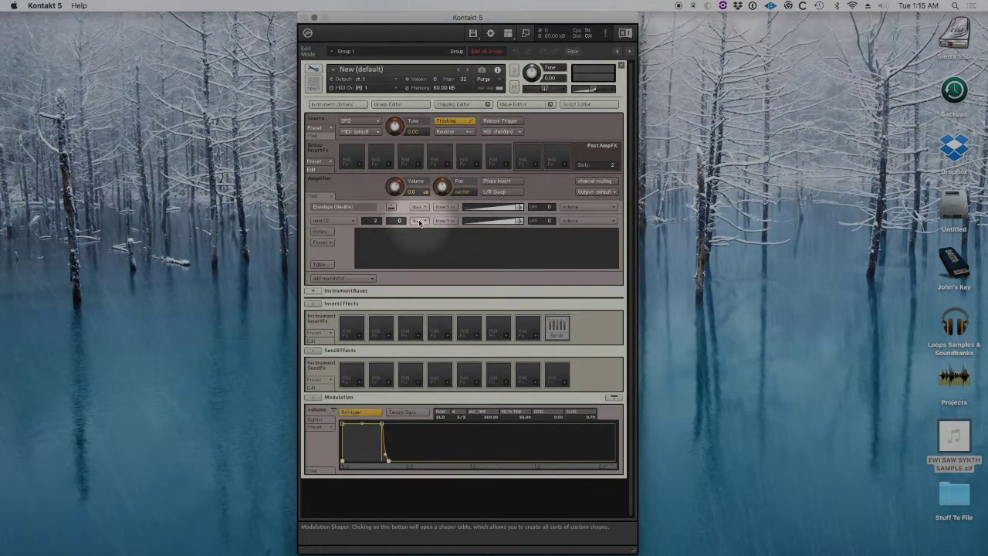
left_click(324, 243)
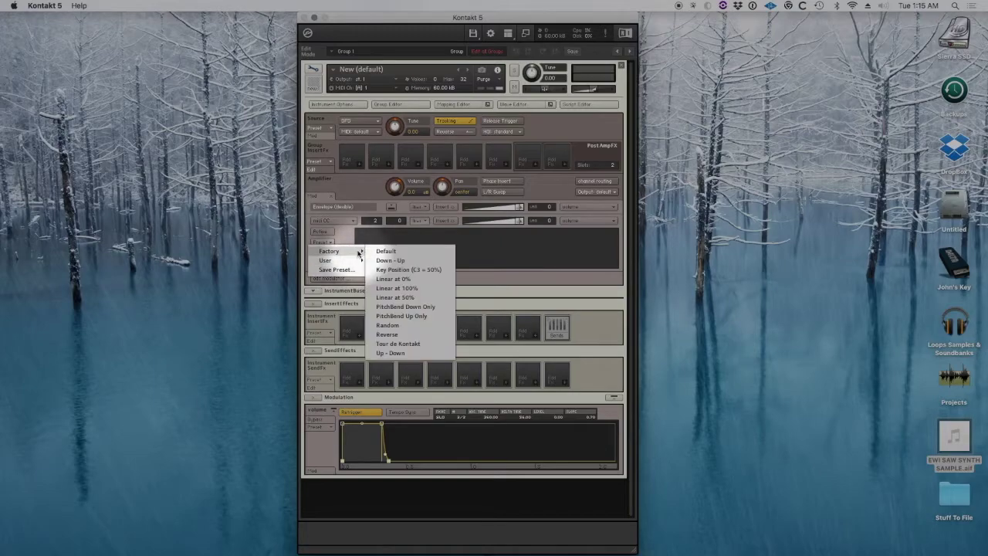
left_click(382, 251)
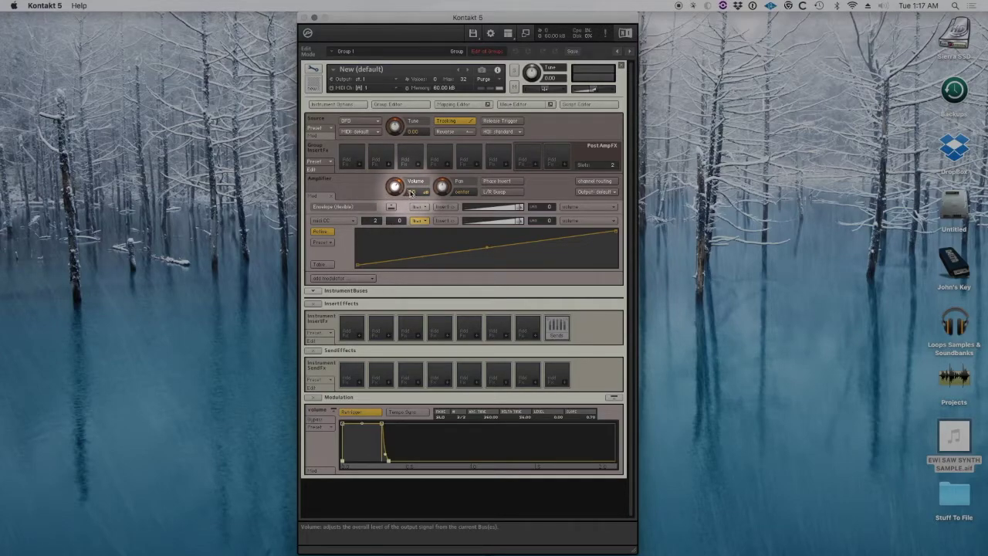
Adjust the Amplifier volume to about 0 dB and bend the CC 2 shaper line into a gentle curve that rises slowly at first
mouse_move(398, 188)
left_mouse_down()
mouse_move(390, 199)
mouse_move(395, 190)
left_mouse_up()
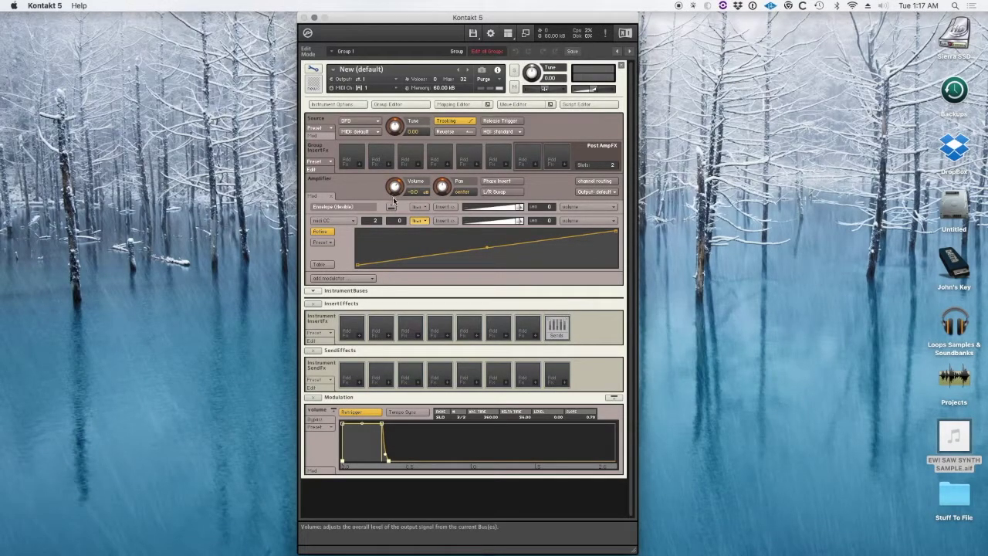
left_click_drag(487, 250, 483, 242)
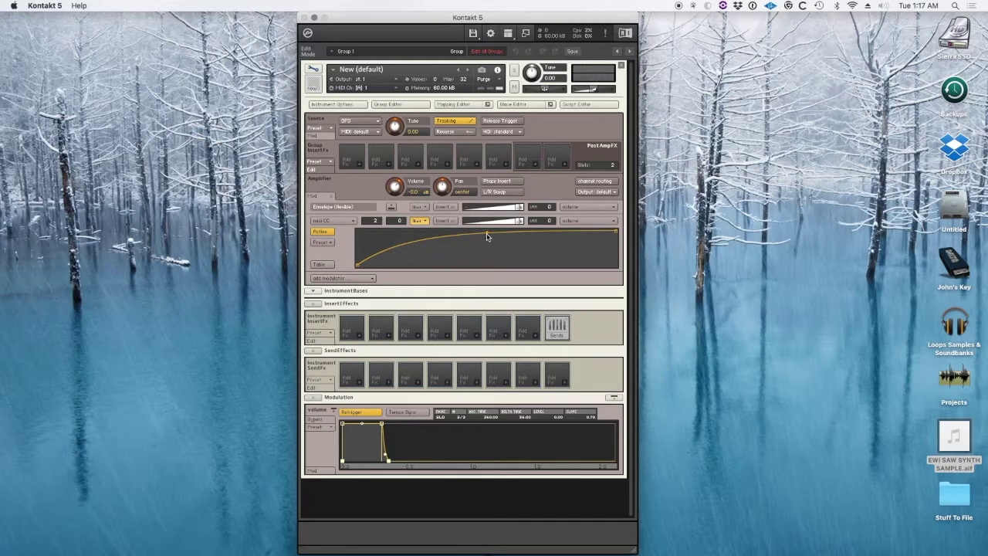
left_click_drag(487, 236, 487, 254)
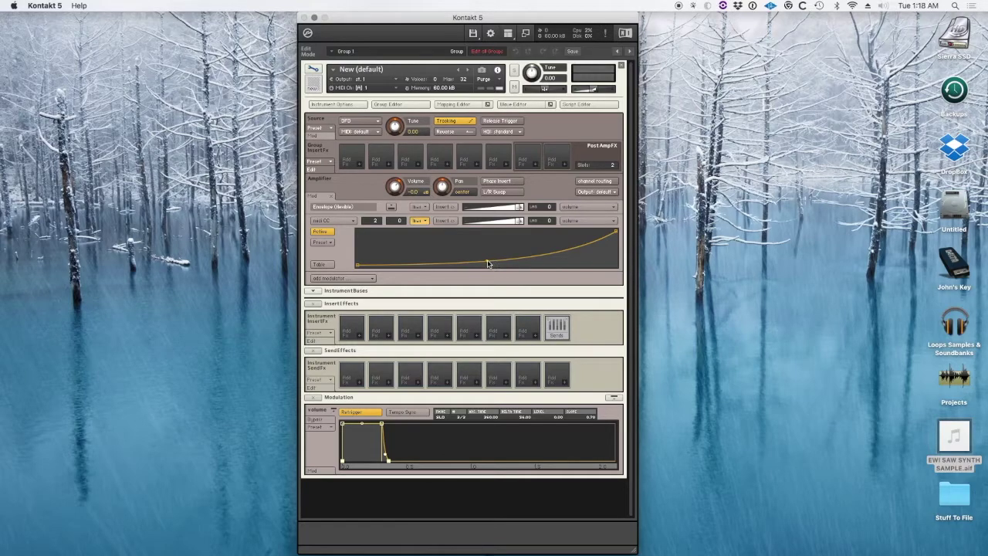
left_click_drag(487, 264, 487, 262)
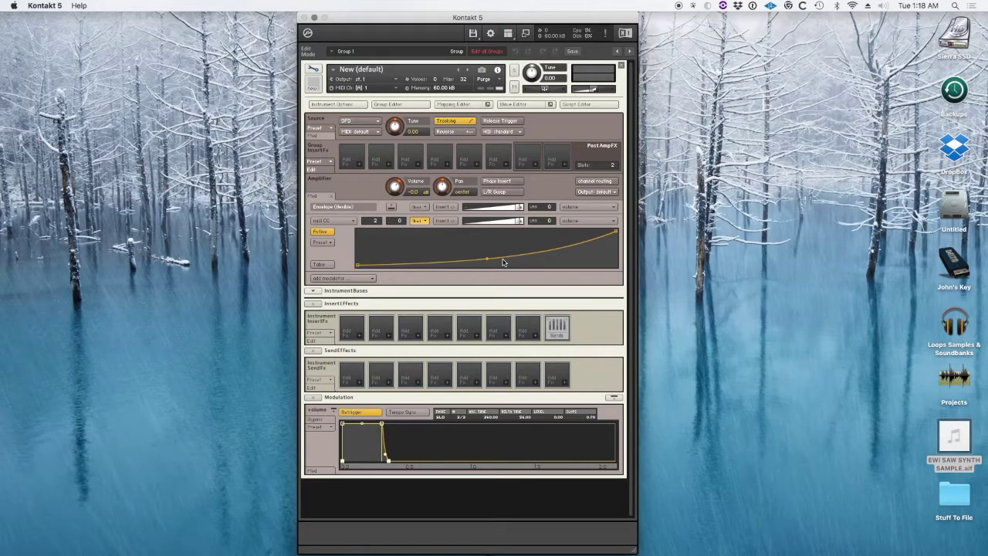
mouse_move(487, 263)
left_mouse_down()
mouse_move(487, 247)
mouse_move(487, 262)
left_mouse_up()
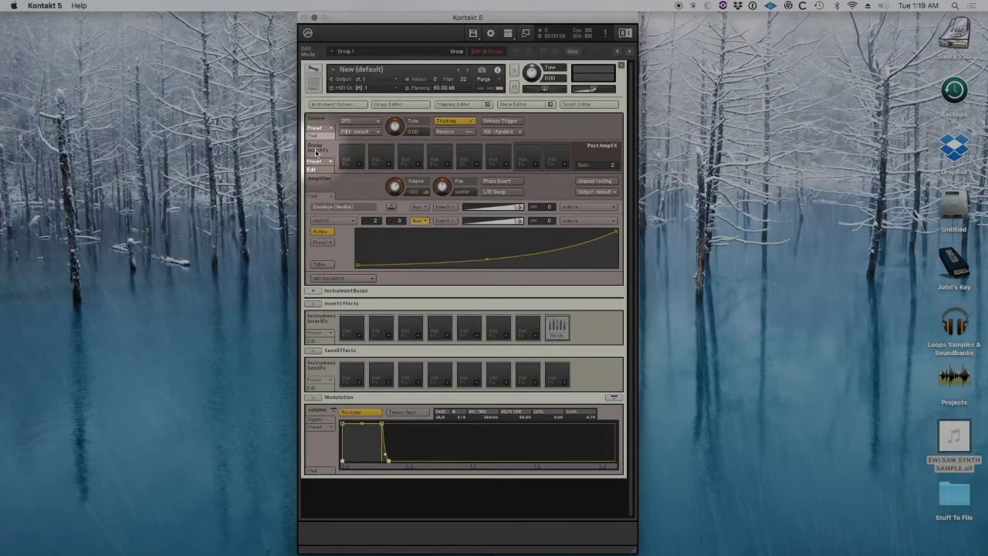
Insert a Legacy LP1 low-pass filter in the first Group Insert FX slot and set its cutoff to about 79.8 Hz
left_click(359, 166)
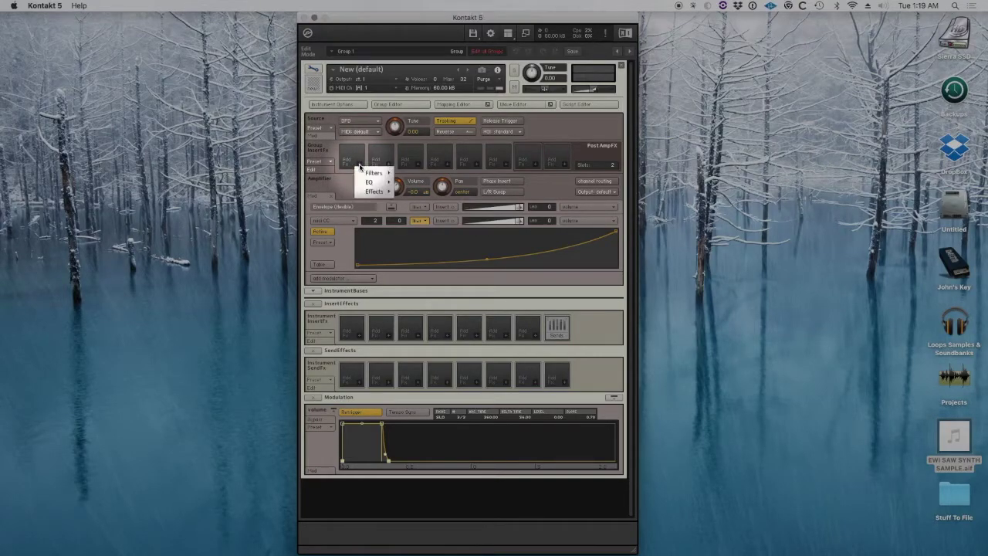
mouse_move(371, 183)
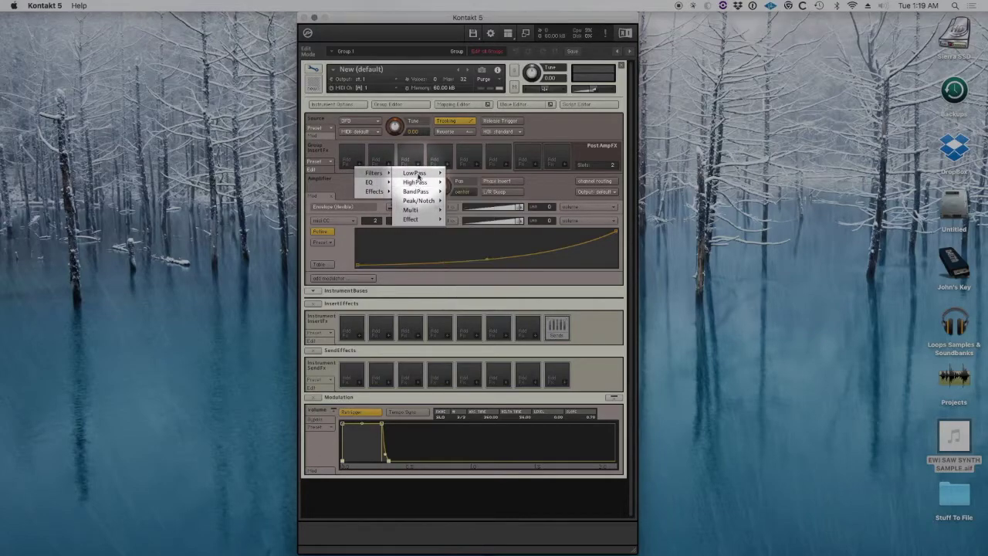
mouse_move(441, 176)
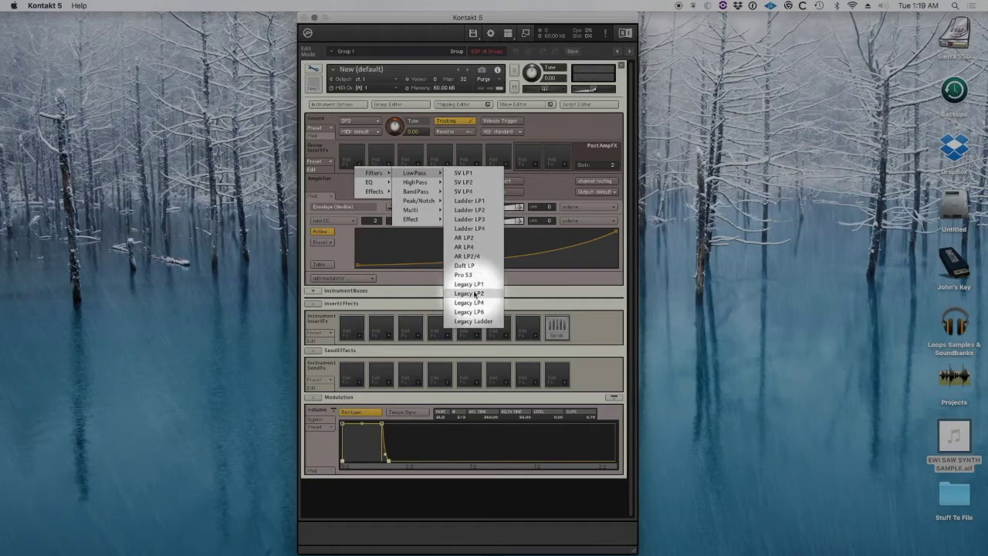
left_click(469, 284)
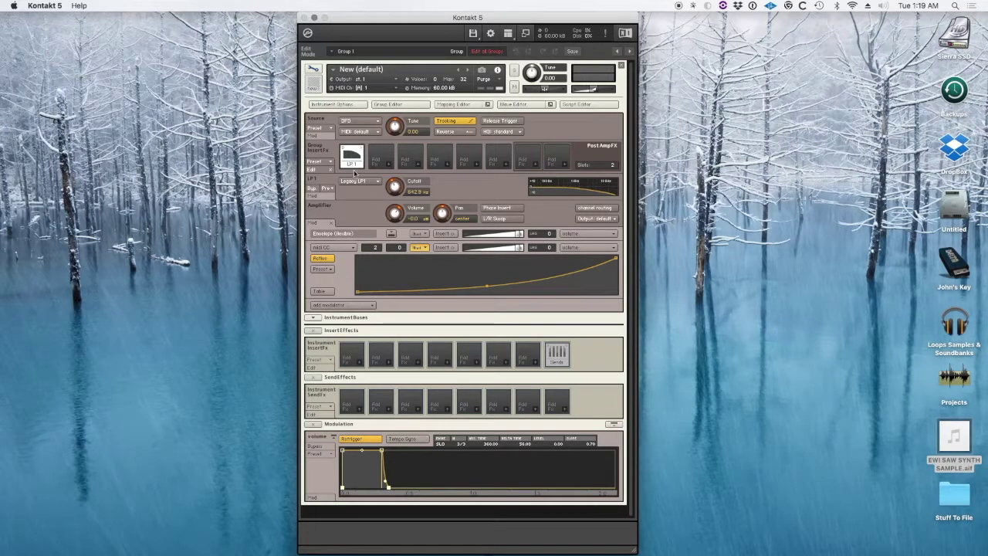
left_click_drag(418, 185, 412, 196)
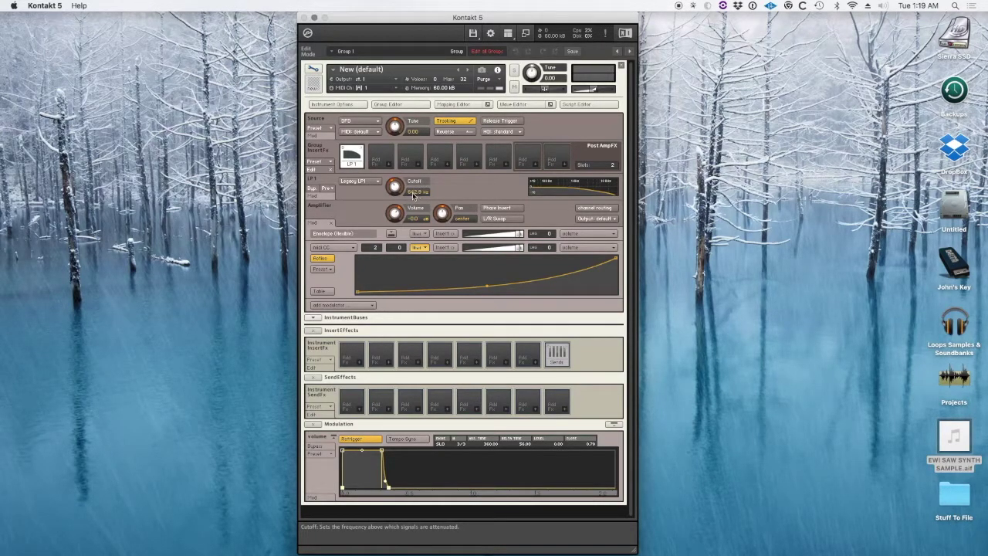
type("58")
key("Return")
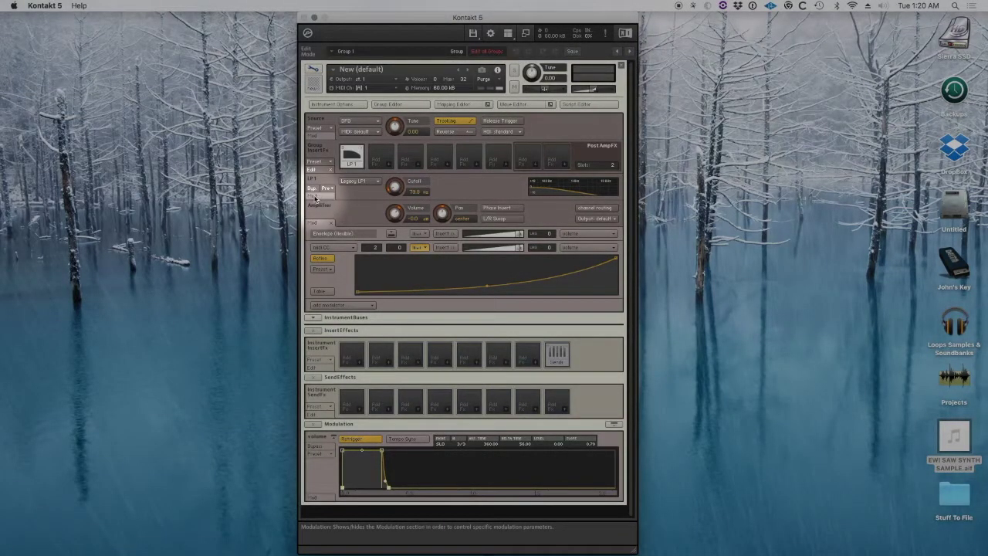
Add a MIDI CC modulator for CC 2 to the cutoff frequency of the LP1 filter
left_click(313, 196)
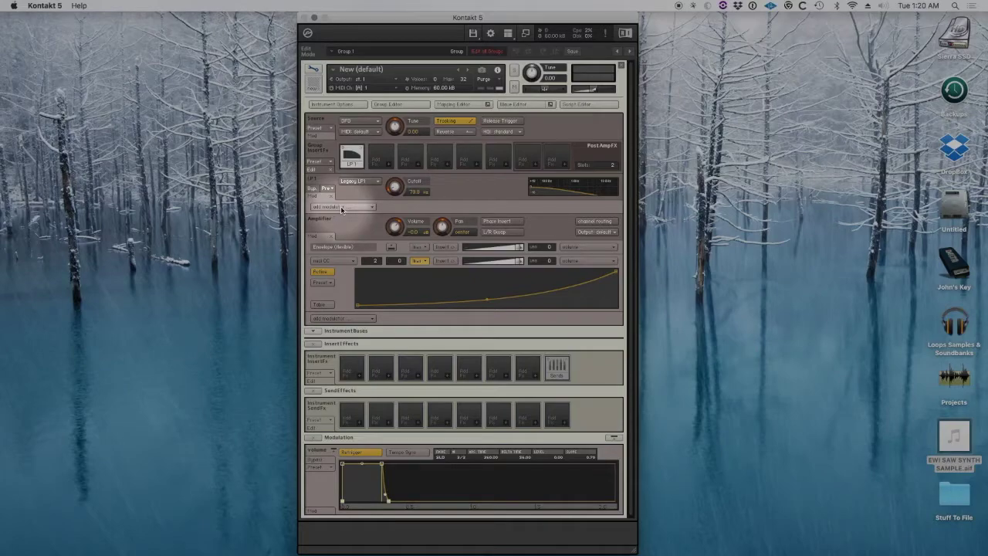
left_click(341, 207)
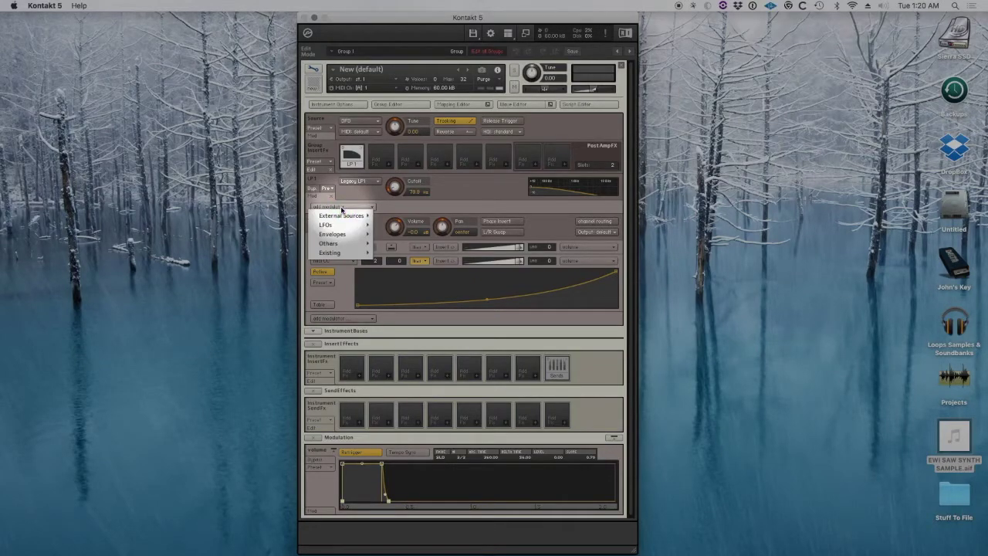
mouse_move(344, 216)
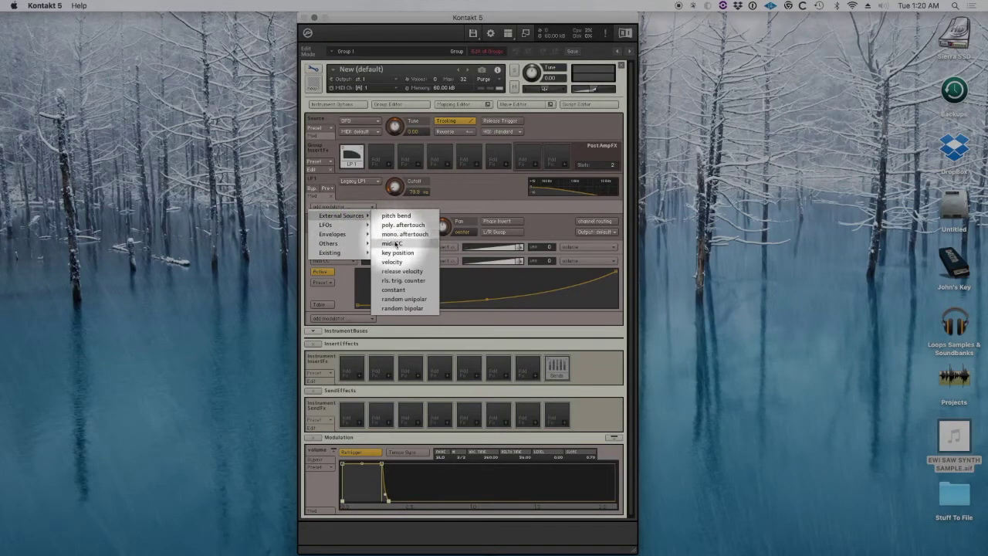
left_click(395, 246)
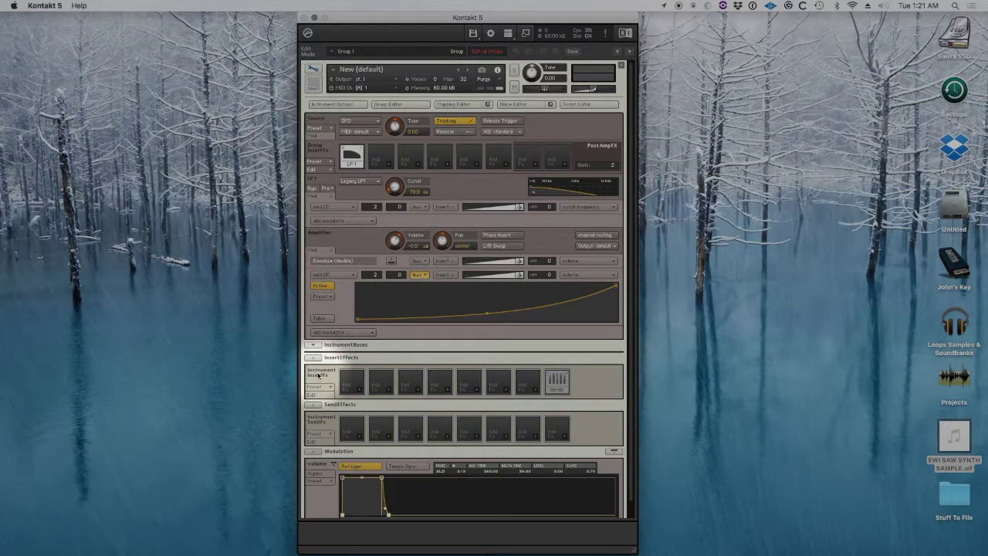
Insert a 1-band EQ in the first Instrument Insert FX slot and set its frequency to 120 Hz
left_click(359, 392)
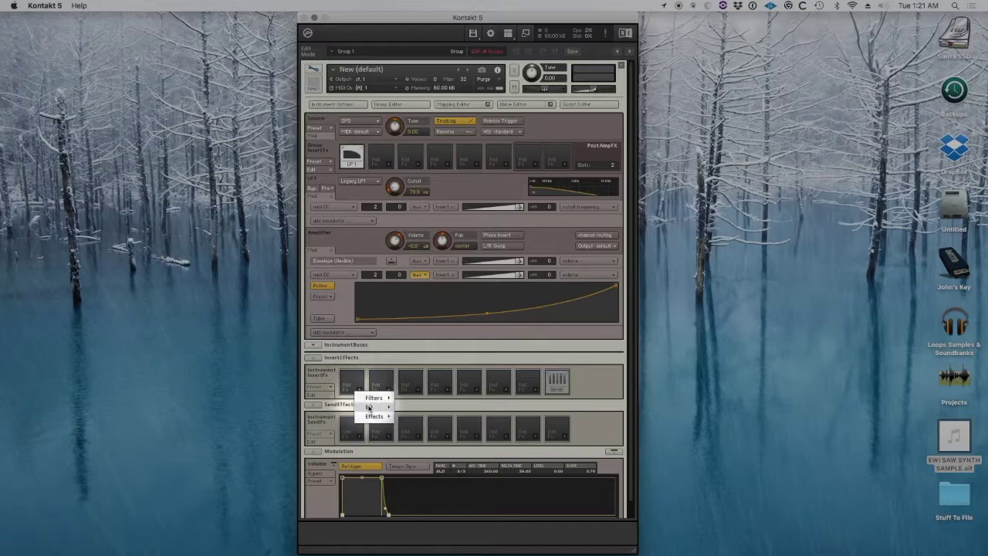
mouse_move(374, 409)
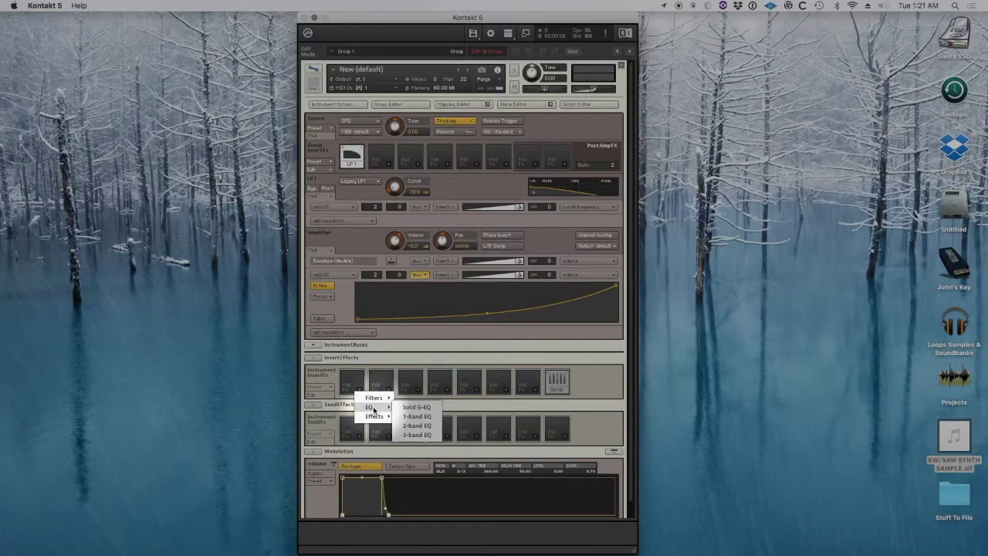
left_click(413, 416)
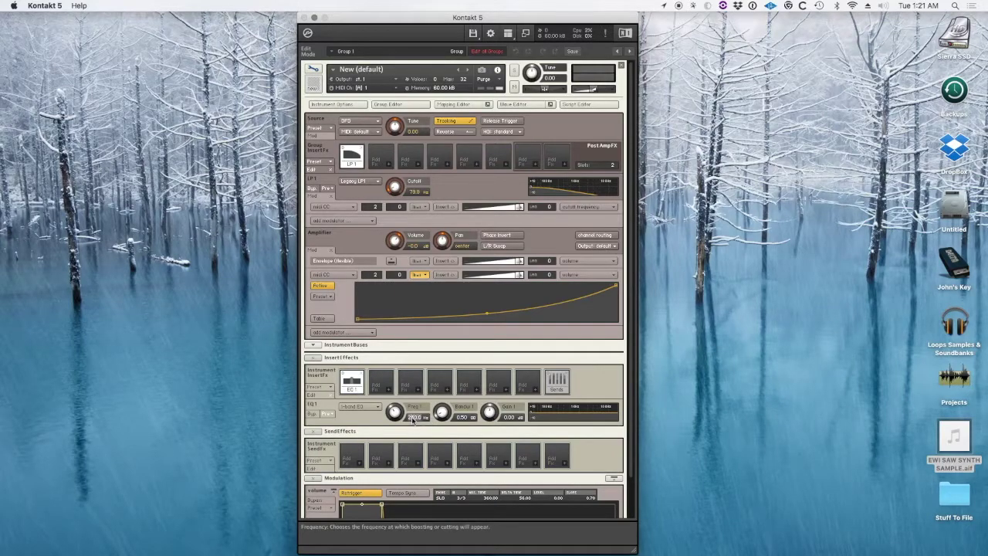
type("10")
key("Return")
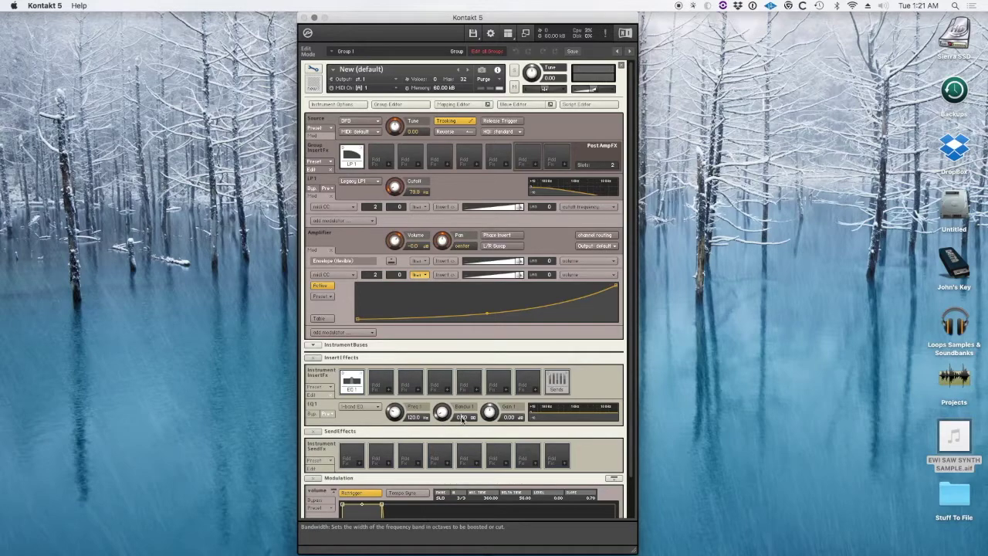
Set the 1-band EQ's bandwidth to 1.0 octave and its gain to -8 dB
double_click(463, 417)
type("1.0")
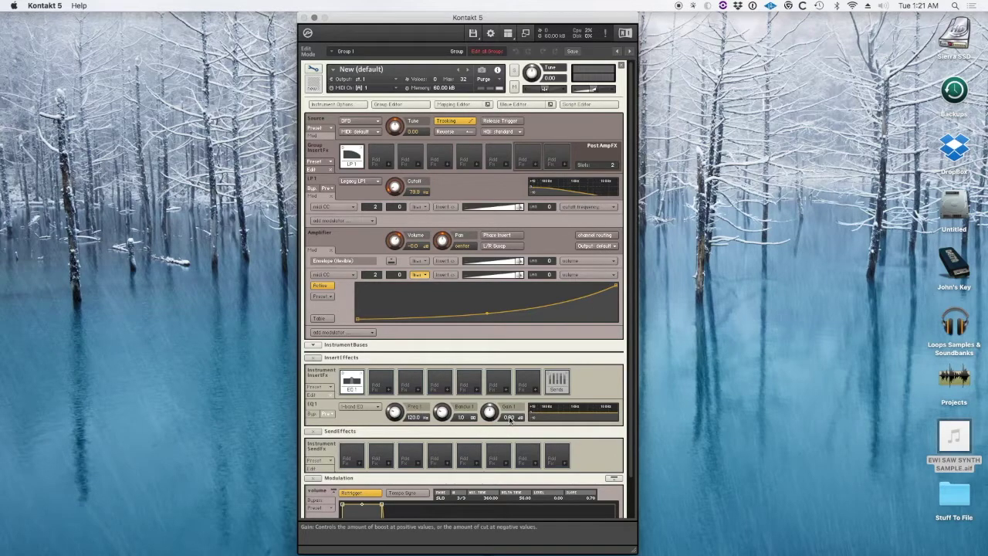
double_click(508, 416)
type("-8")
key("Return")
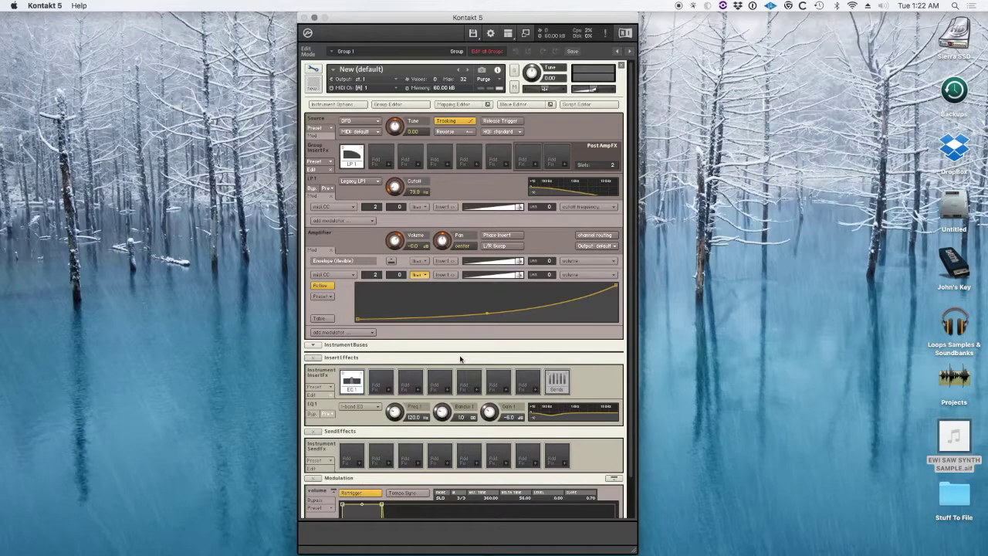
Insert a Reverb in the second Instrument Insert FX slot, after the EQ
scroll(460, 359, "down", 2)
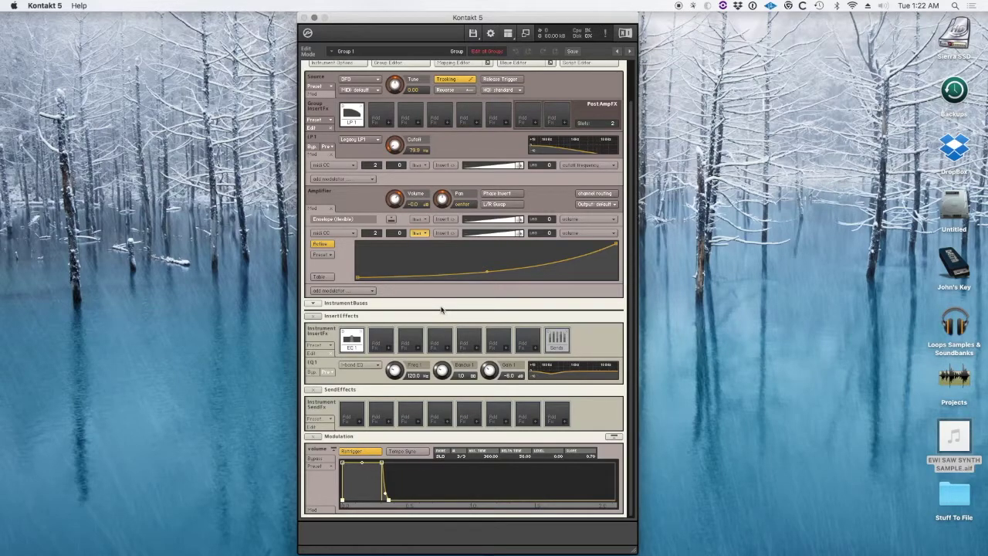
left_click(389, 351)
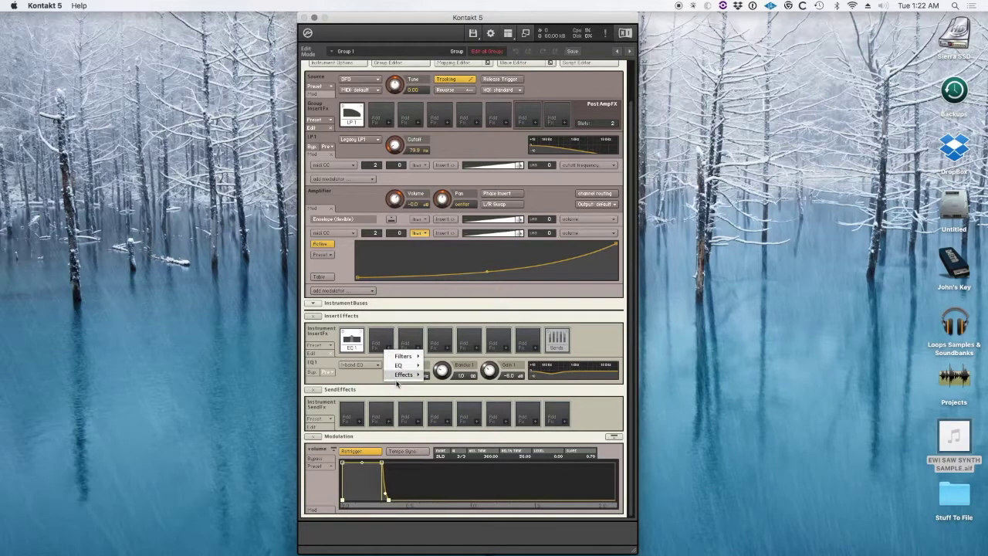
mouse_move(402, 374)
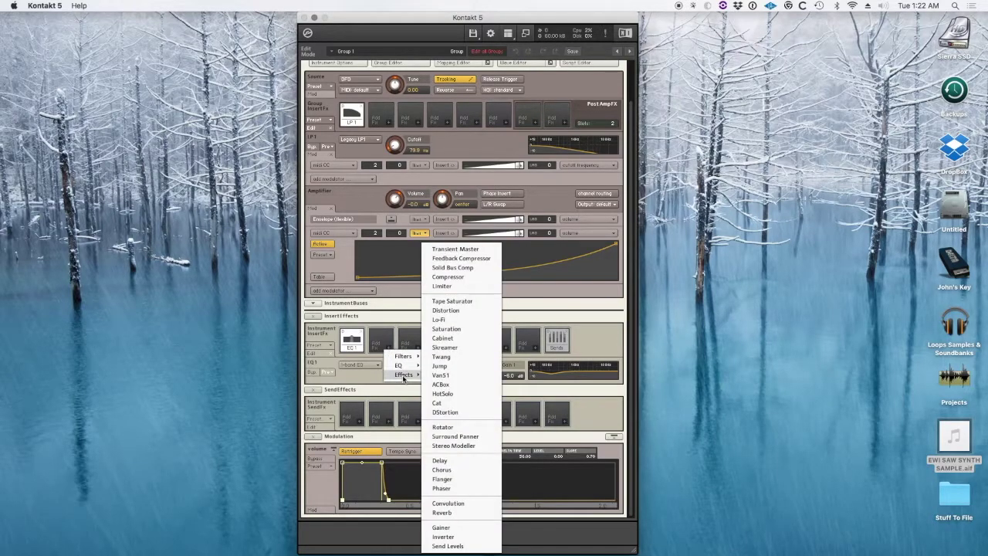
left_click(450, 513)
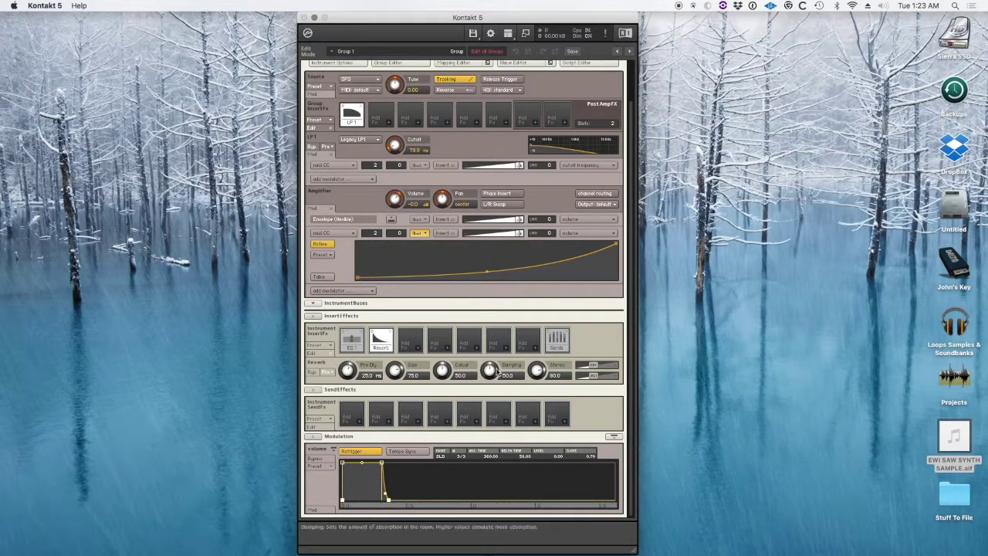
Save the edited instrument as "Saw EWI Demo" in the Kontakt EWI Patches folder
scroll(632, 214, "up", 3)
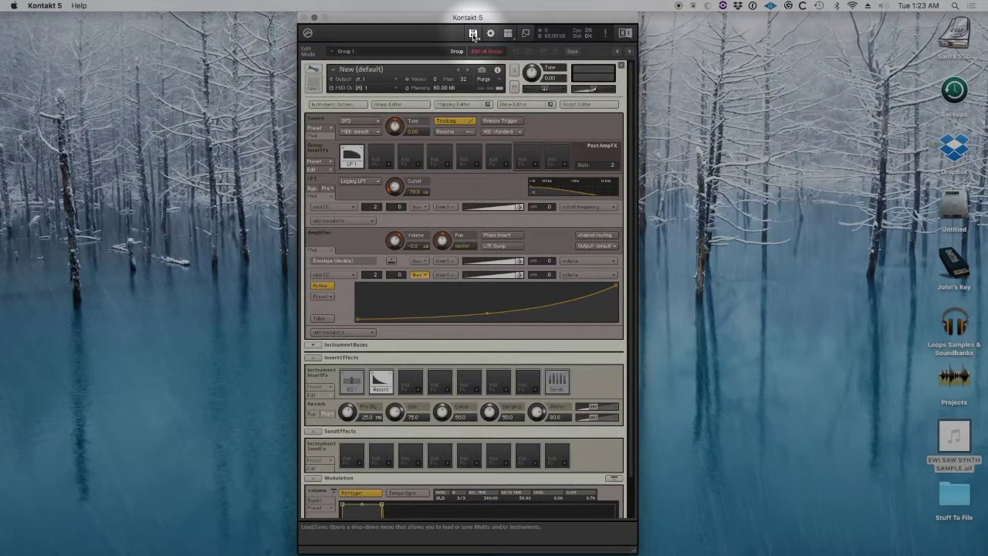
left_click(473, 34)
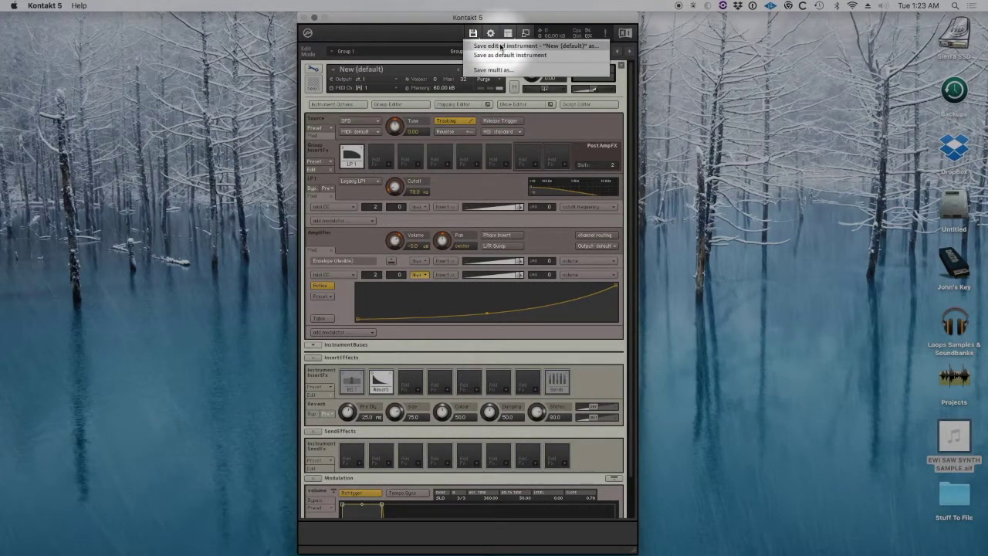
left_click(500, 46)
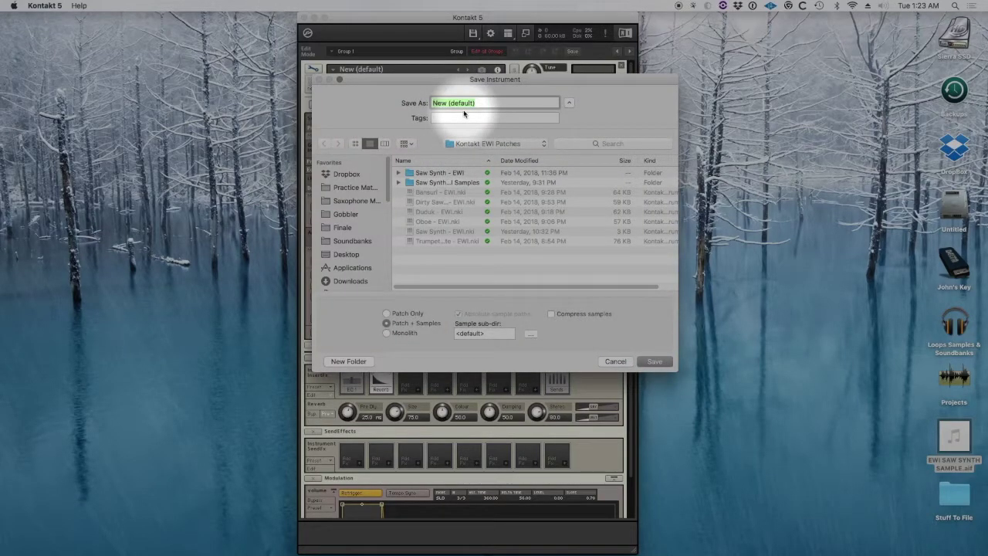
type("Saw EWI Demo")
key("Return")
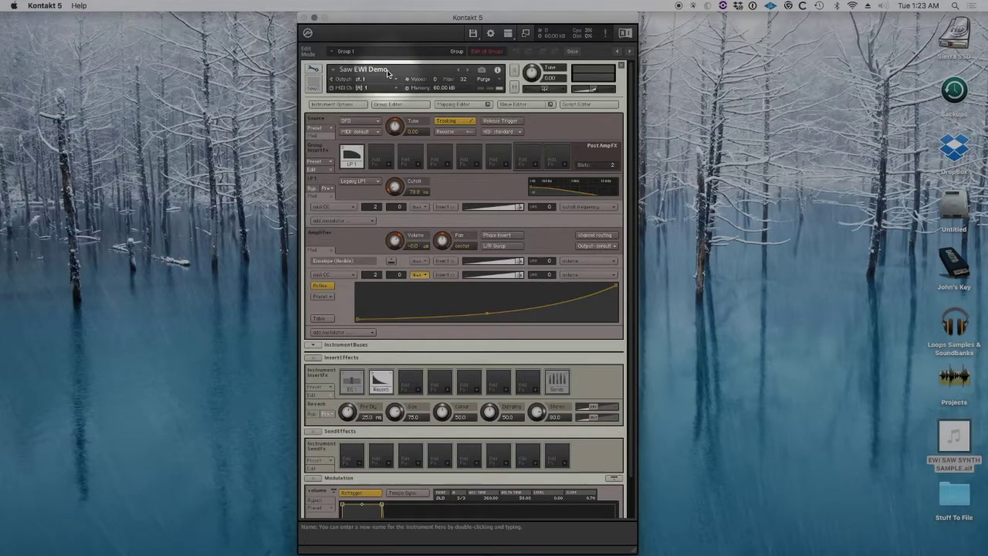
left_click(474, 34)
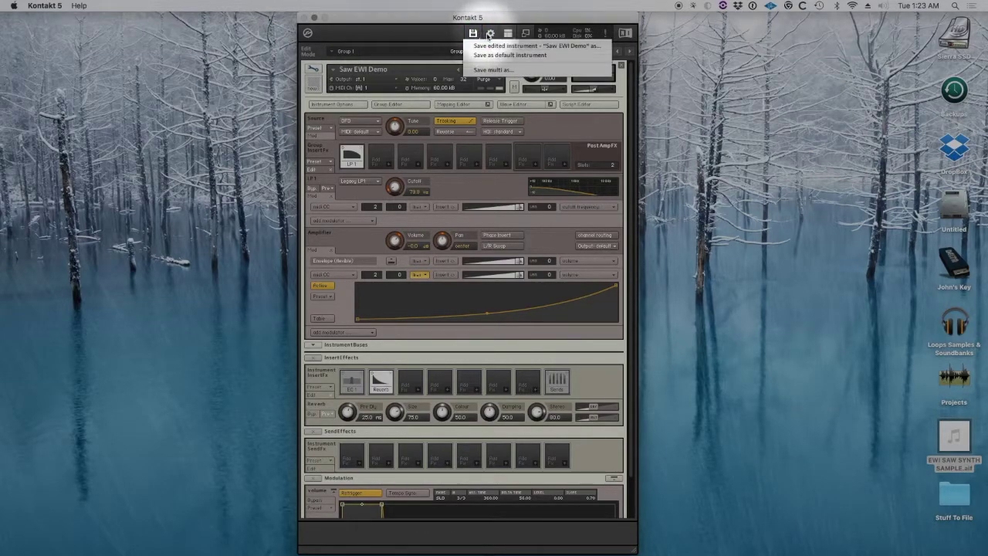
left_click(443, 29)
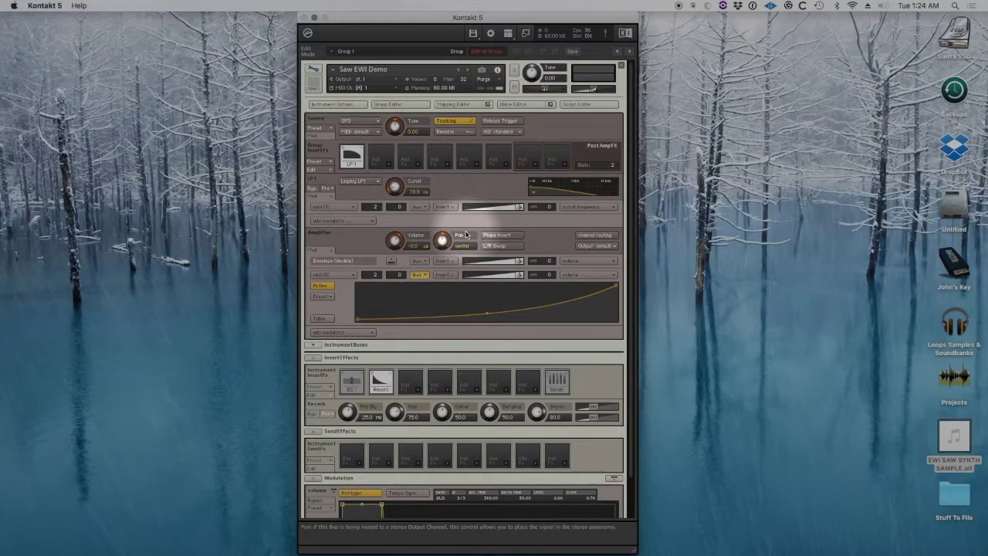
scroll(465, 234, "down", 3)
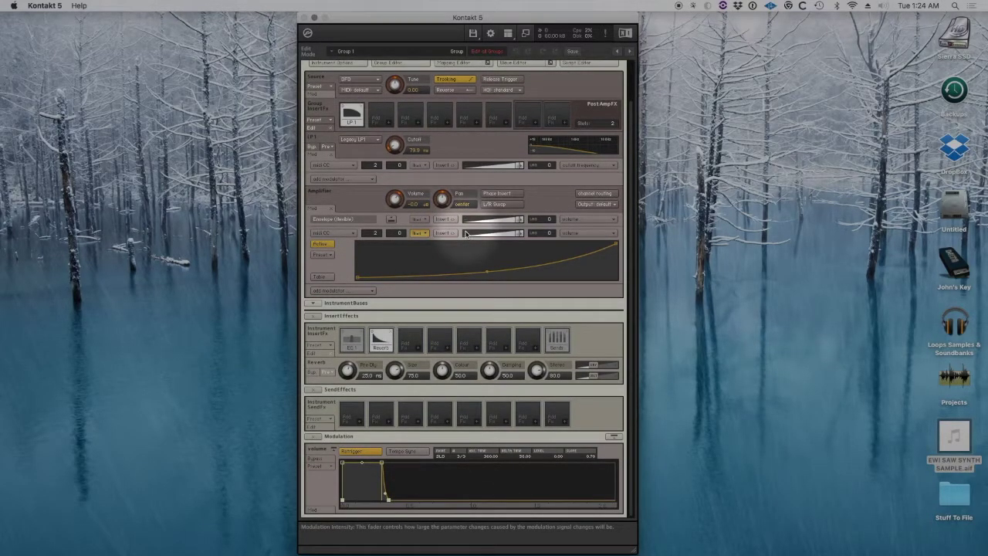